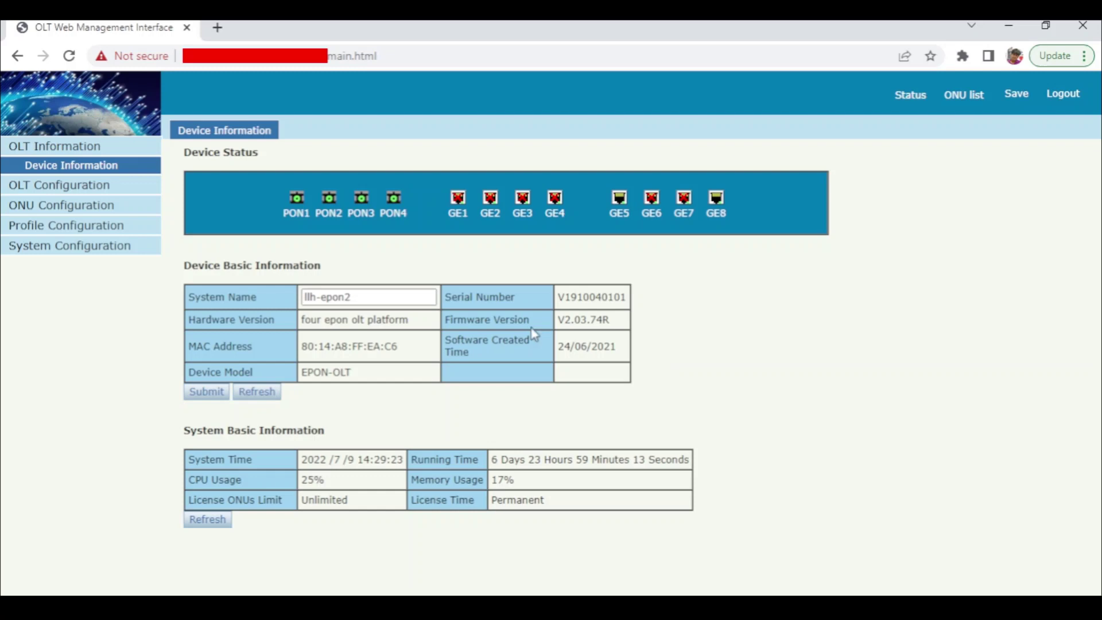
Set the description of uplink port GE8 to ISP2 in the OLT's GE configuration and submit it
click(87, 195)
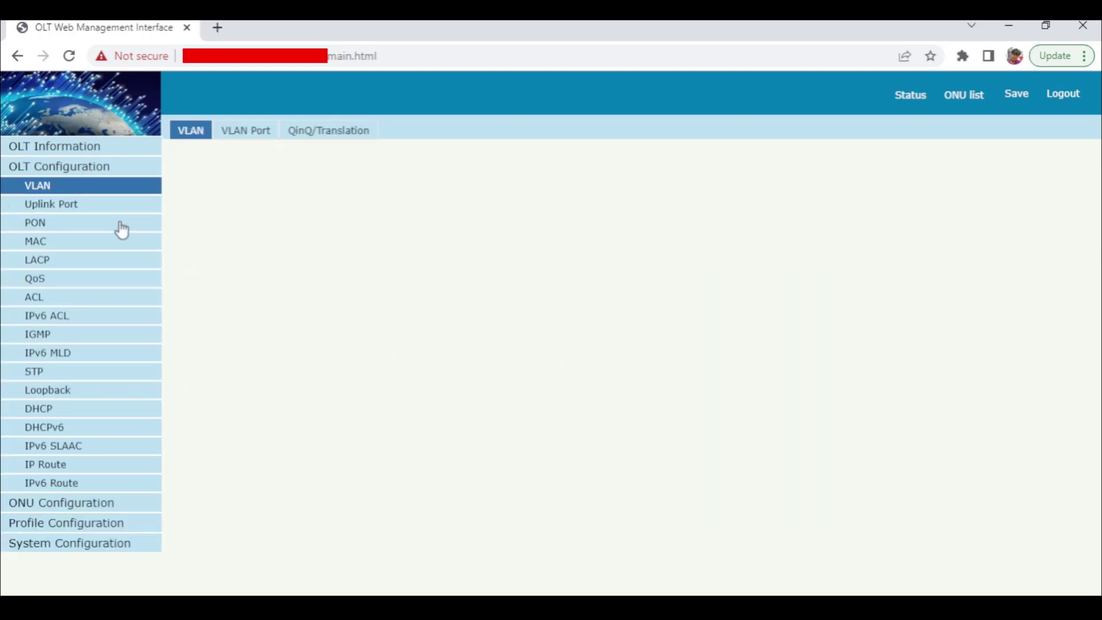
click(54, 207)
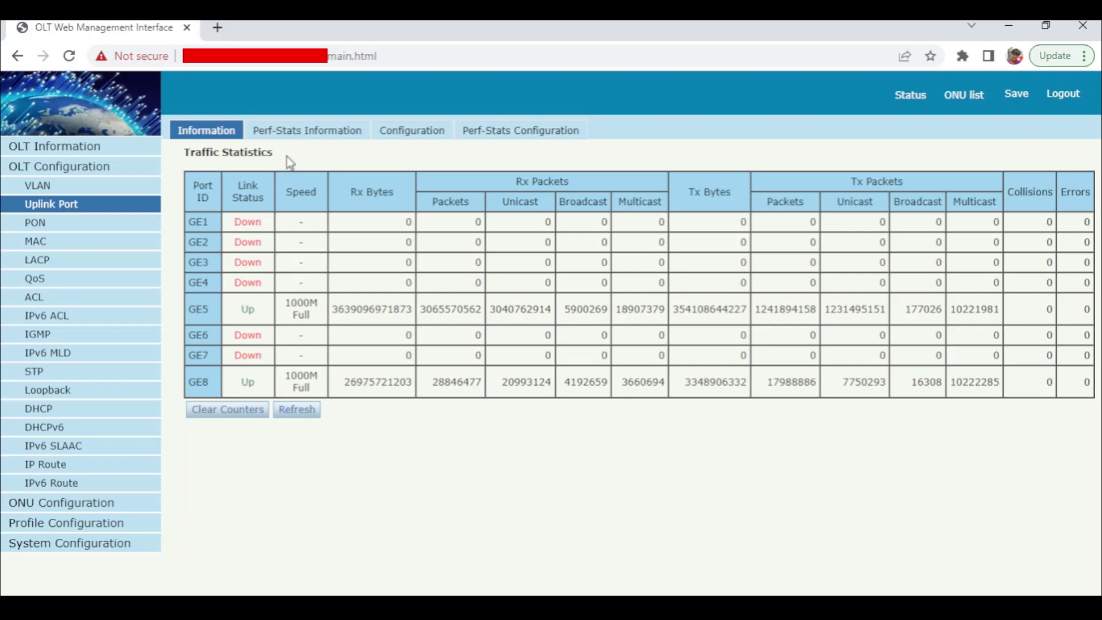
click(403, 135)
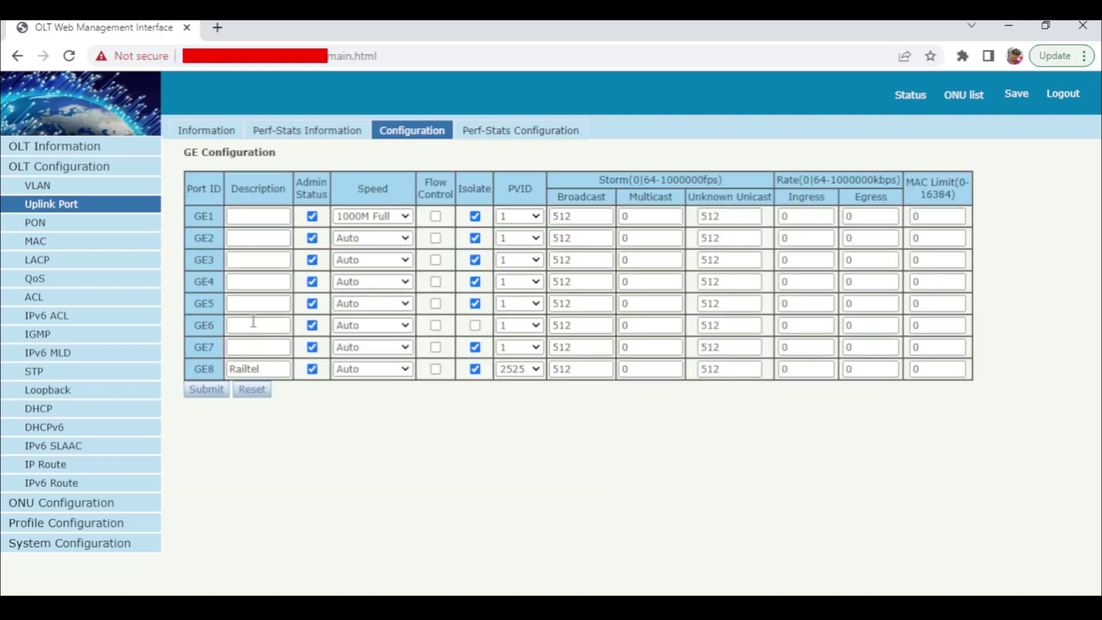
double_click(249, 367)
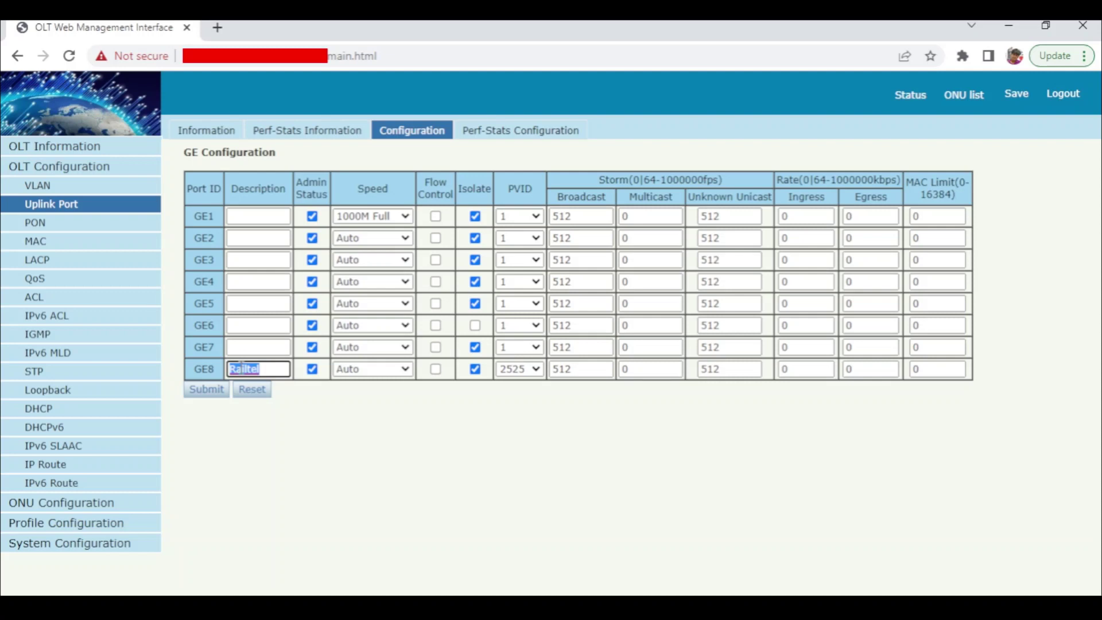
text(ISP2)
click(207, 393)
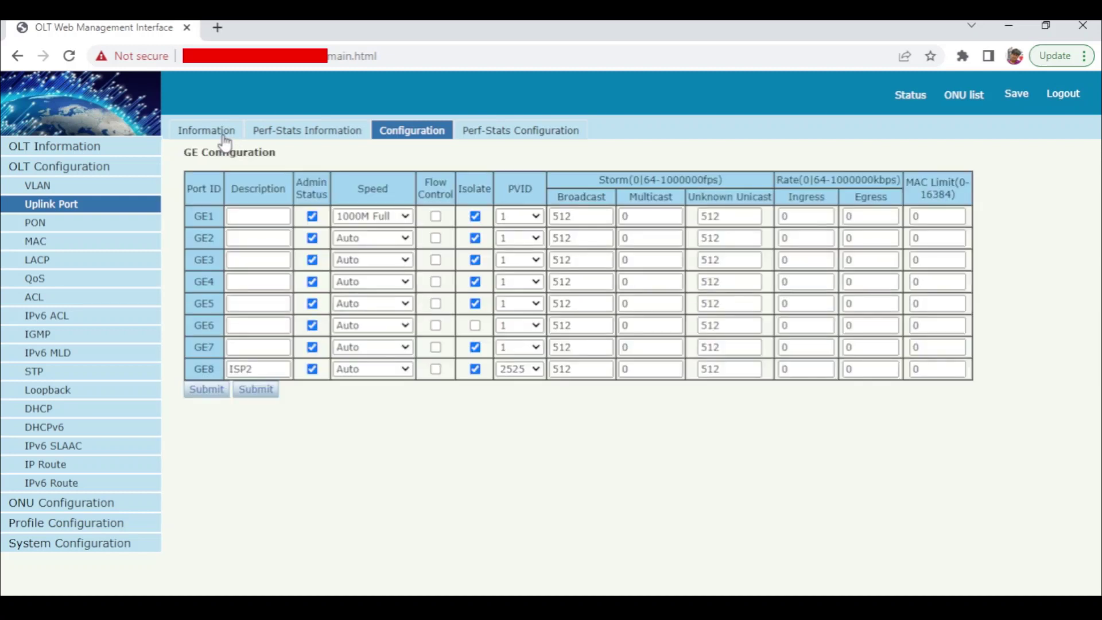
Check the link status of uplink ports GE5 and GE8 in the traffic statistics against the GE configuration
click(222, 141)
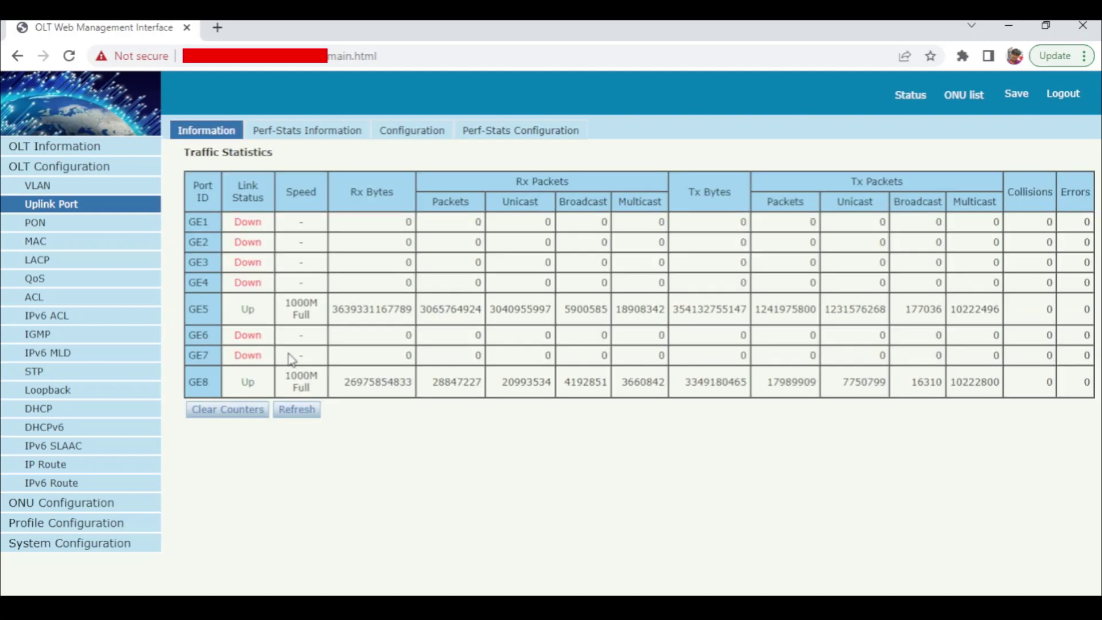
double_click(252, 311)
double_click(248, 383)
click(434, 137)
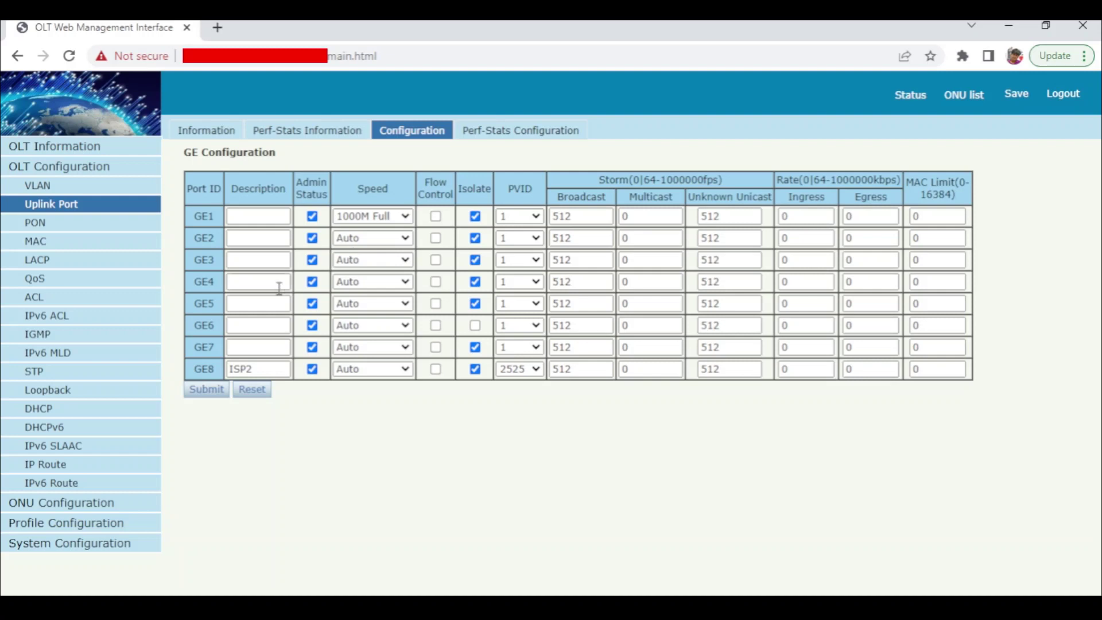
click(216, 138)
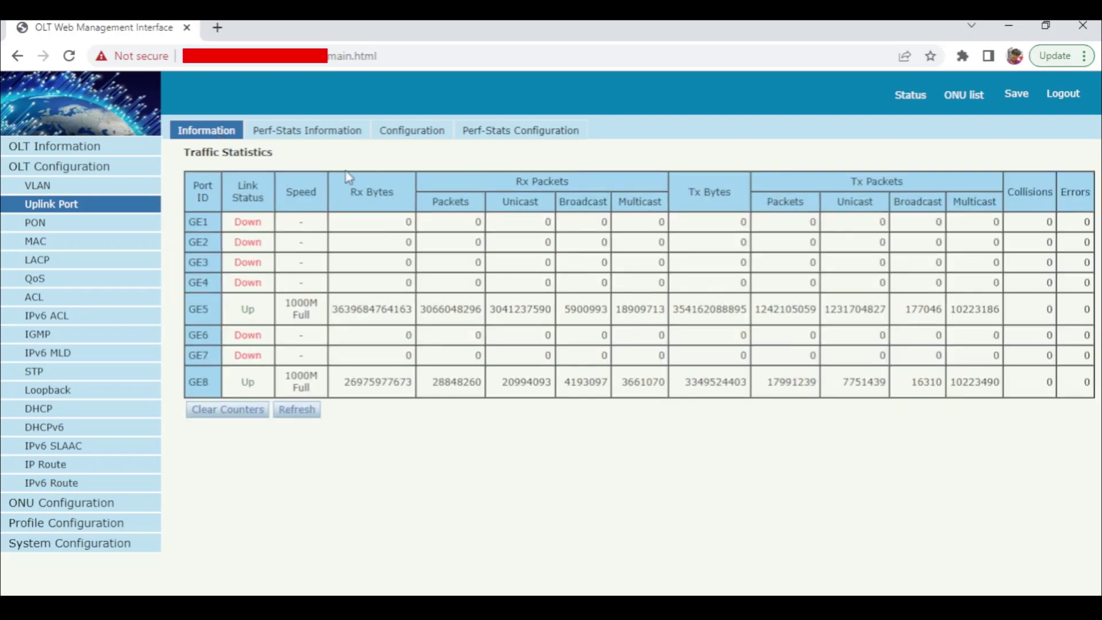
Set the description of uplink port GE5 to ISP1 in the GE configuration and submit it
click(393, 135)
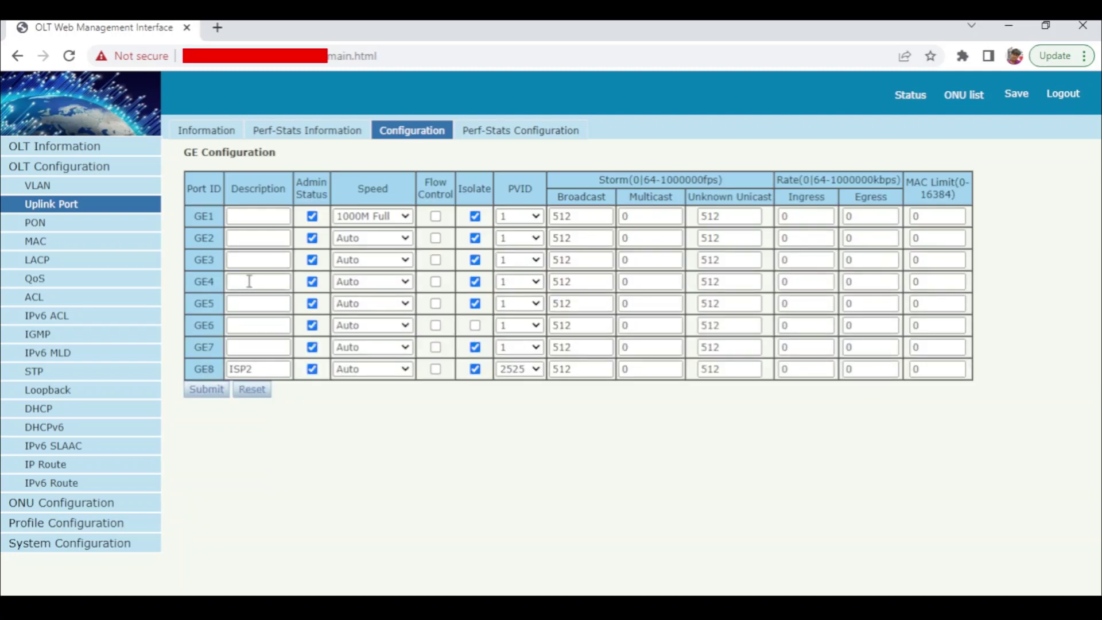
click(244, 302)
text(ISP1)
click(207, 390)
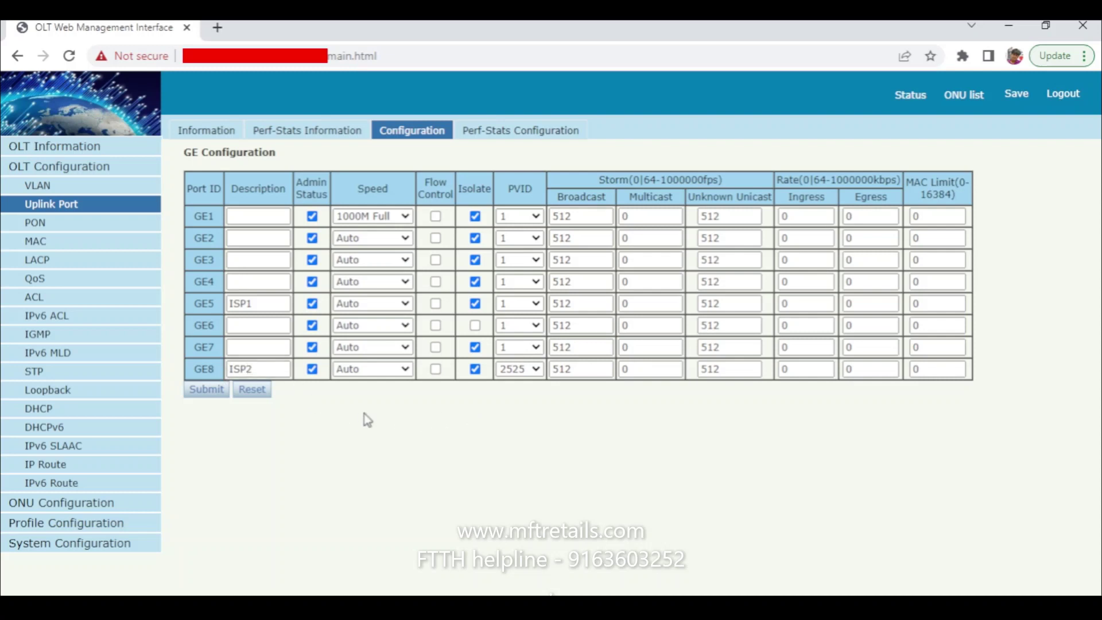
Inspect the PVID choices for uplink port GE8
click(290, 371)
click(519, 369)
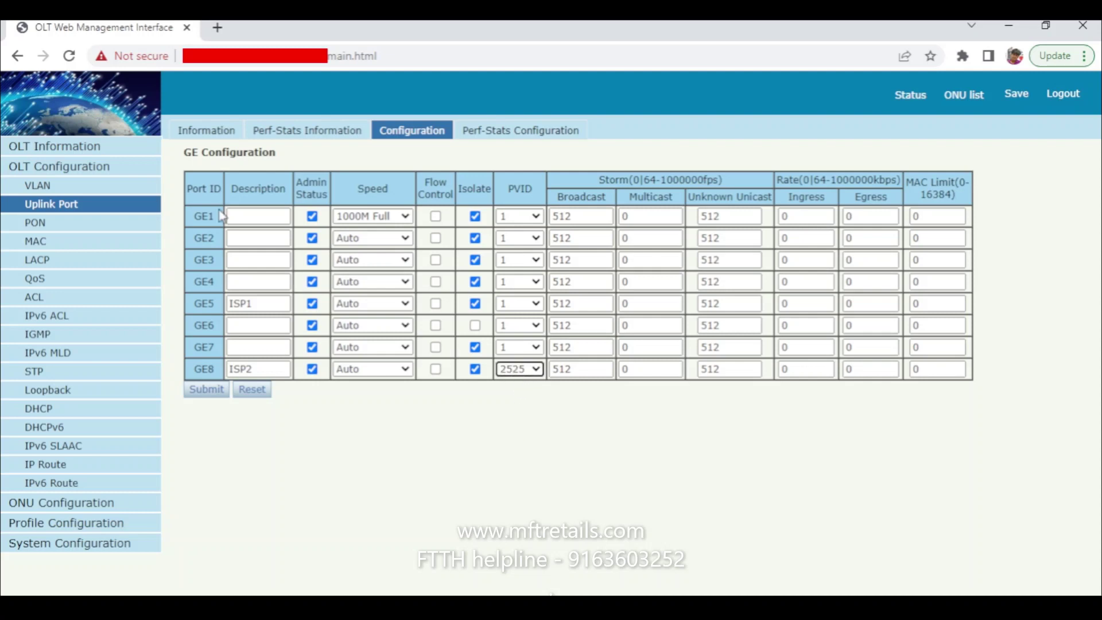
Fill in the OLT's new VLAN form in single mode with VLAN ID 2552 and description vlan2552
click(39, 187)
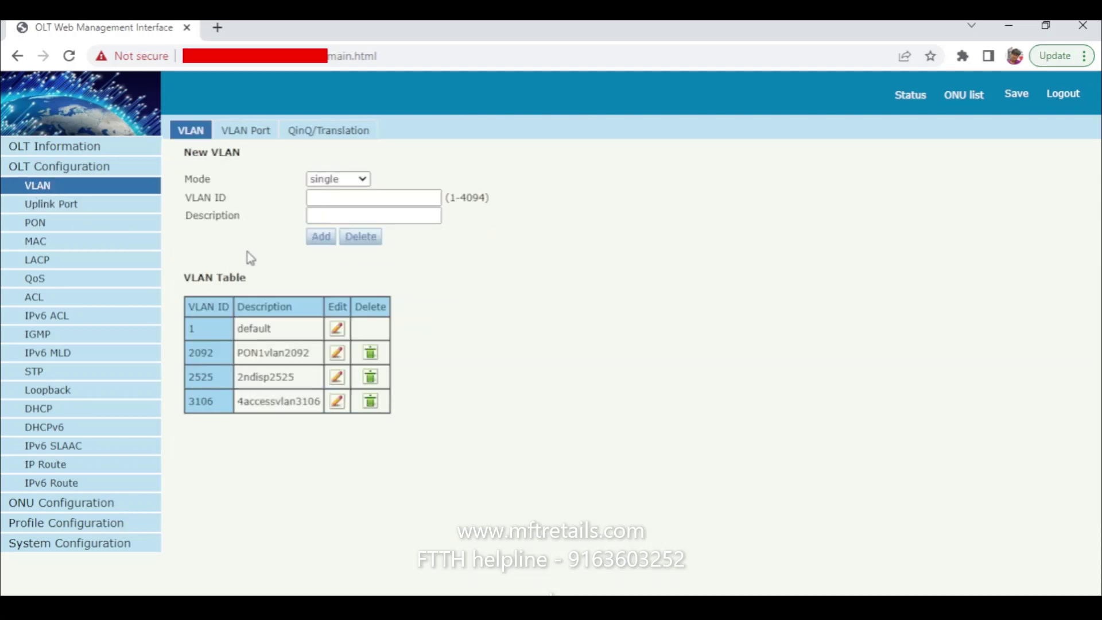
click(335, 199)
text(2552)
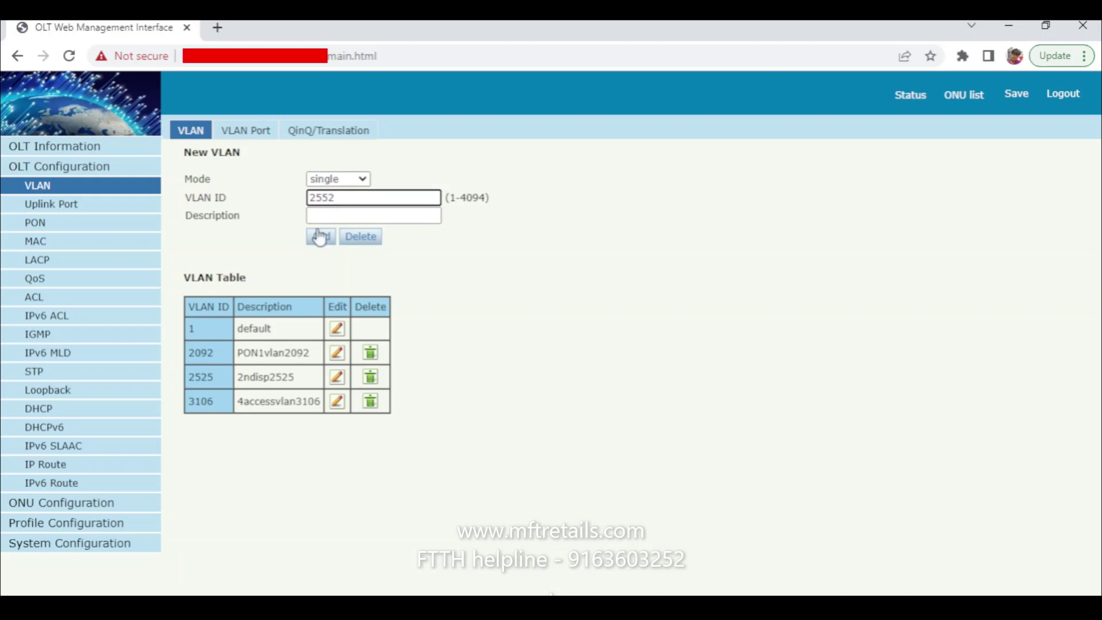
click(316, 216)
click(317, 225)
click(295, 238)
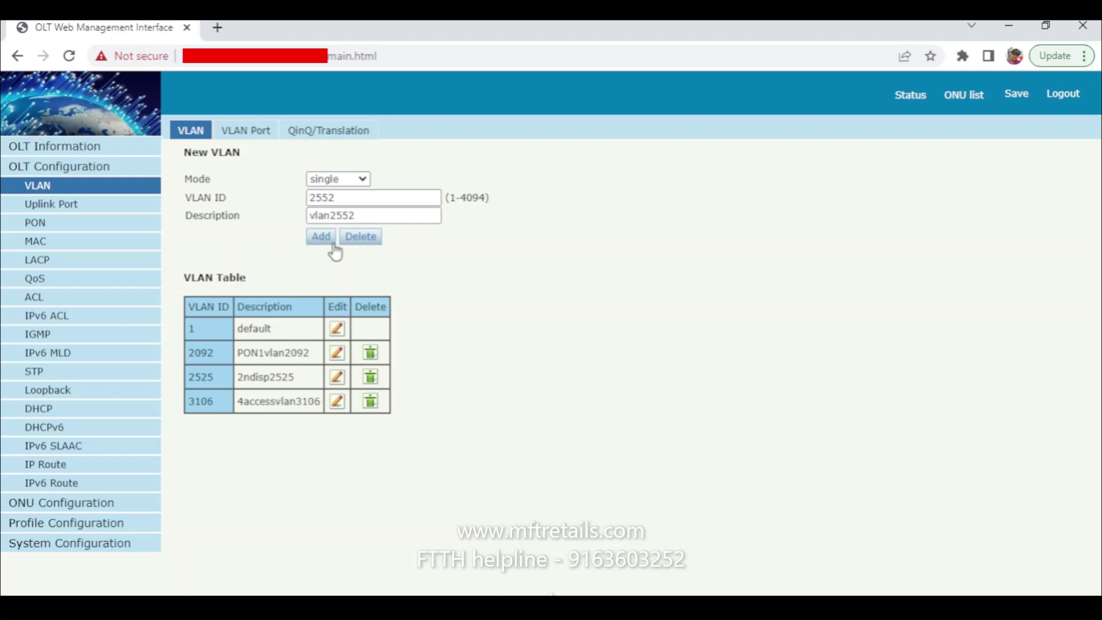
double_click(329, 198)
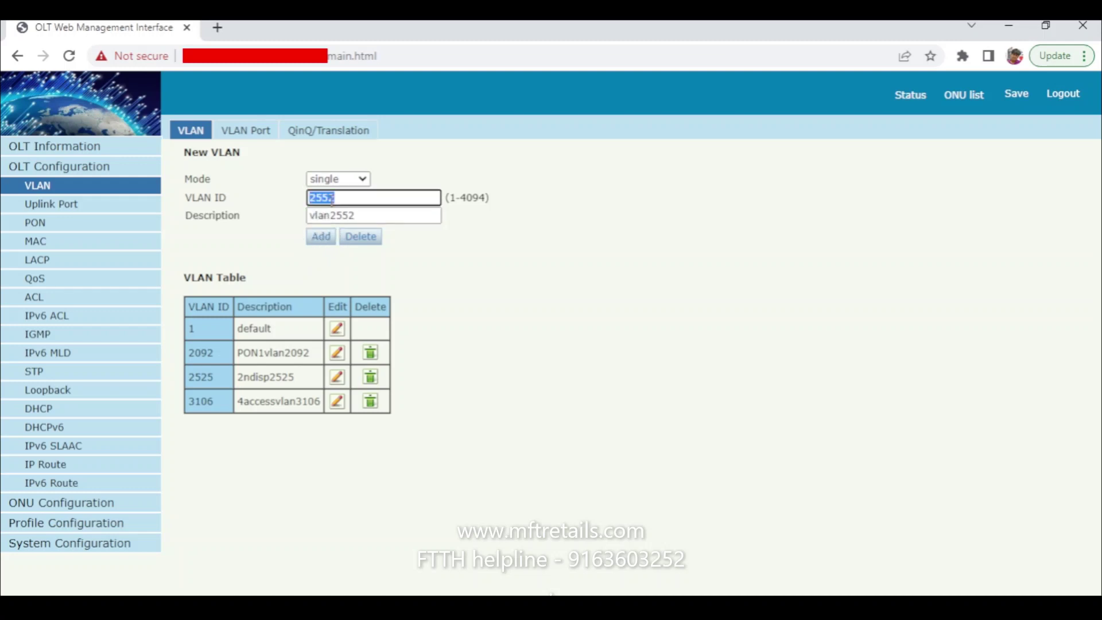
Open the existing VLAN 2525 entry and review its ID and description
double_click(245, 377)
click(337, 377)
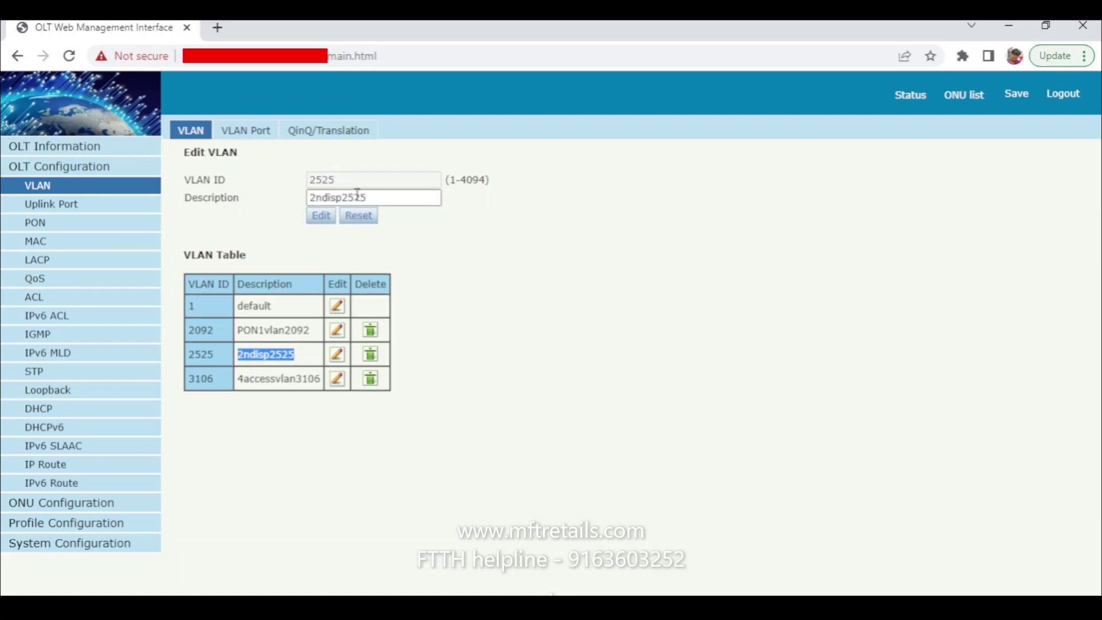
double_click(321, 180)
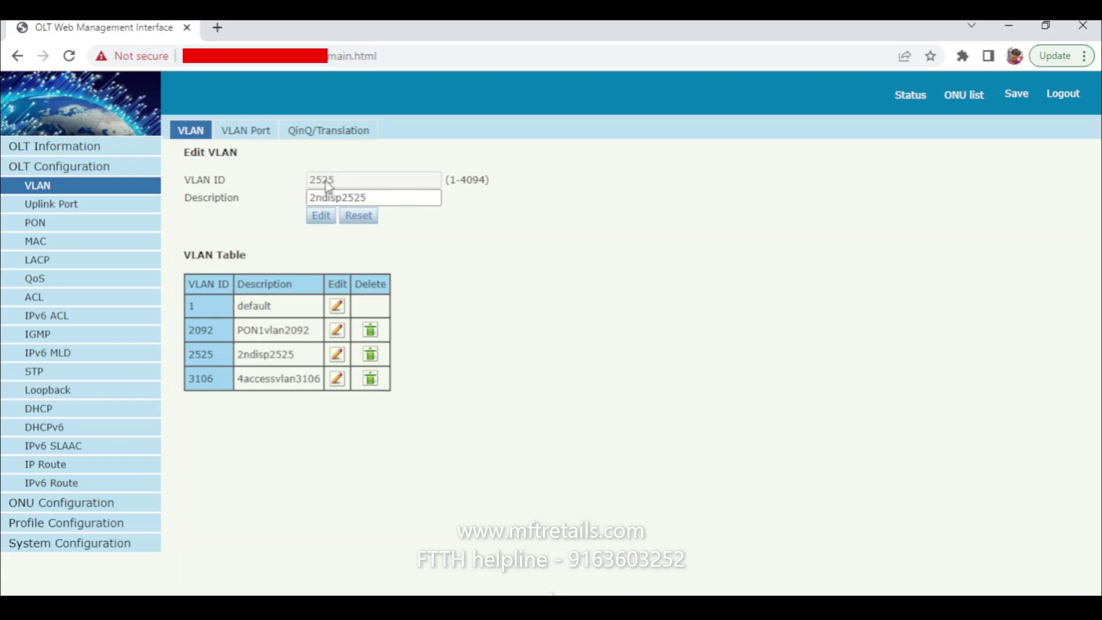
click(275, 197)
Review the PVID assigned to uplink port GE8 in the uplink port configuration
click(73, 206)
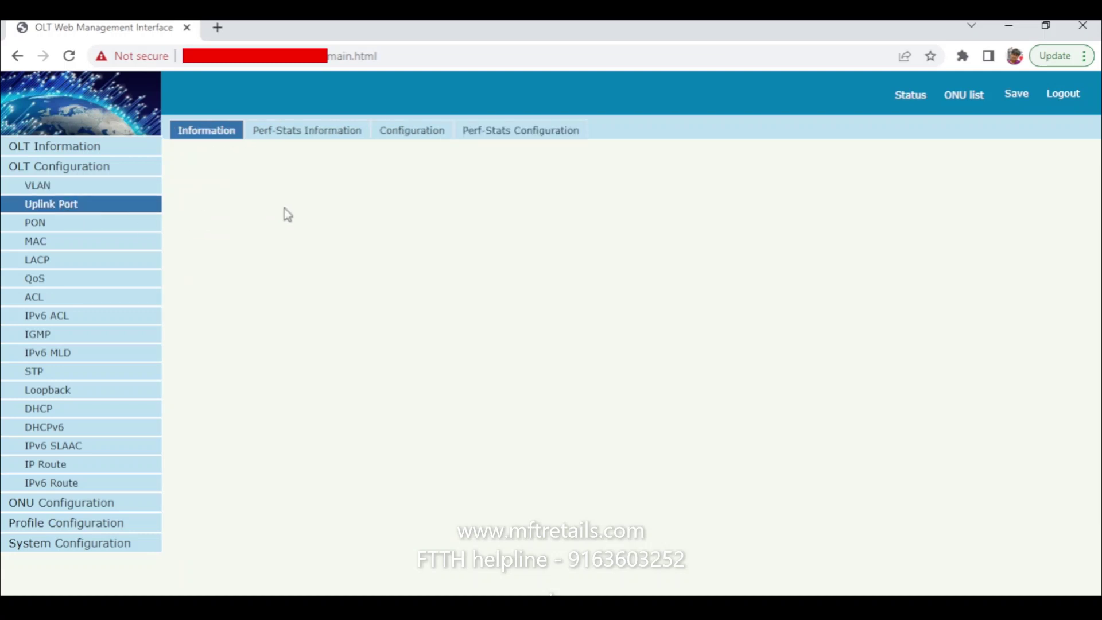
click(402, 137)
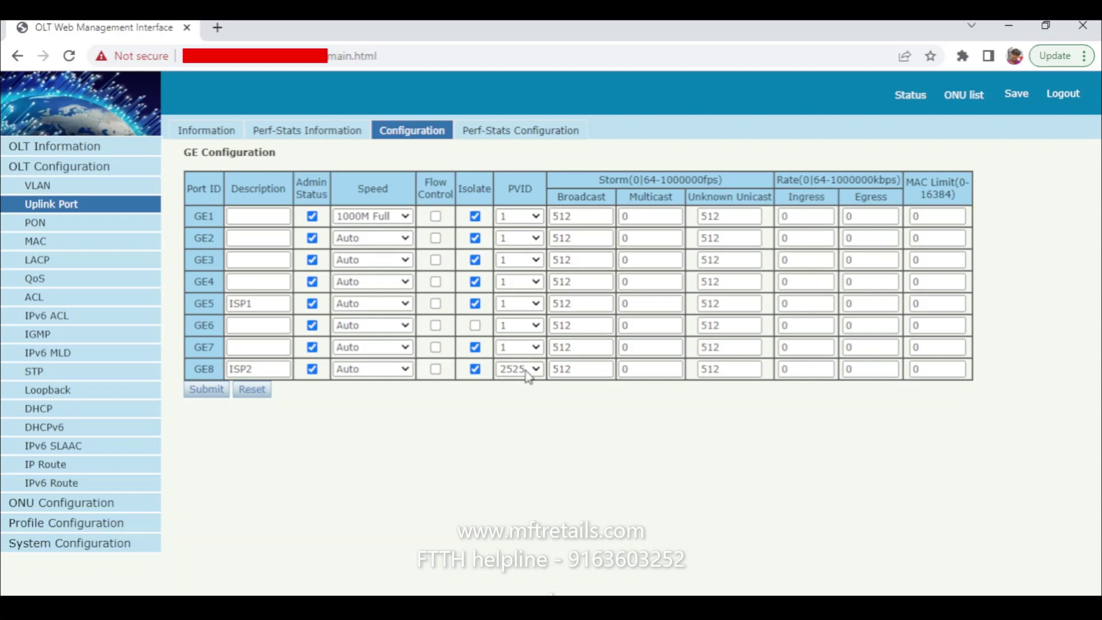
click(522, 410)
click(487, 422)
Examine the port VLAN configuration for VLAN 2525, including the tag and untag settings of the GE and PON ports
click(46, 190)
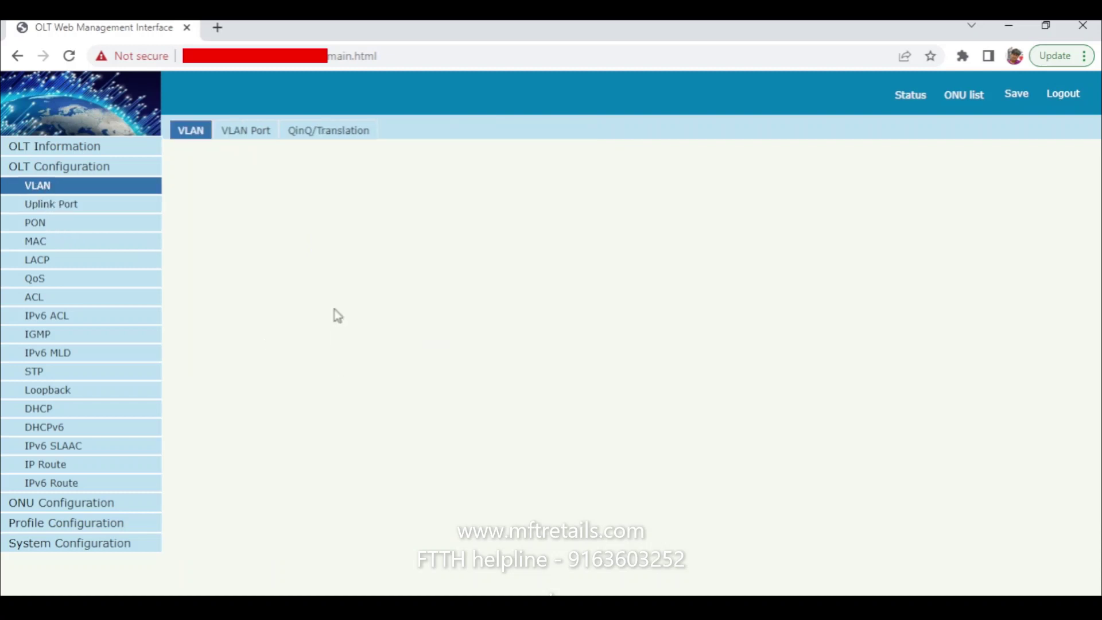
click(248, 136)
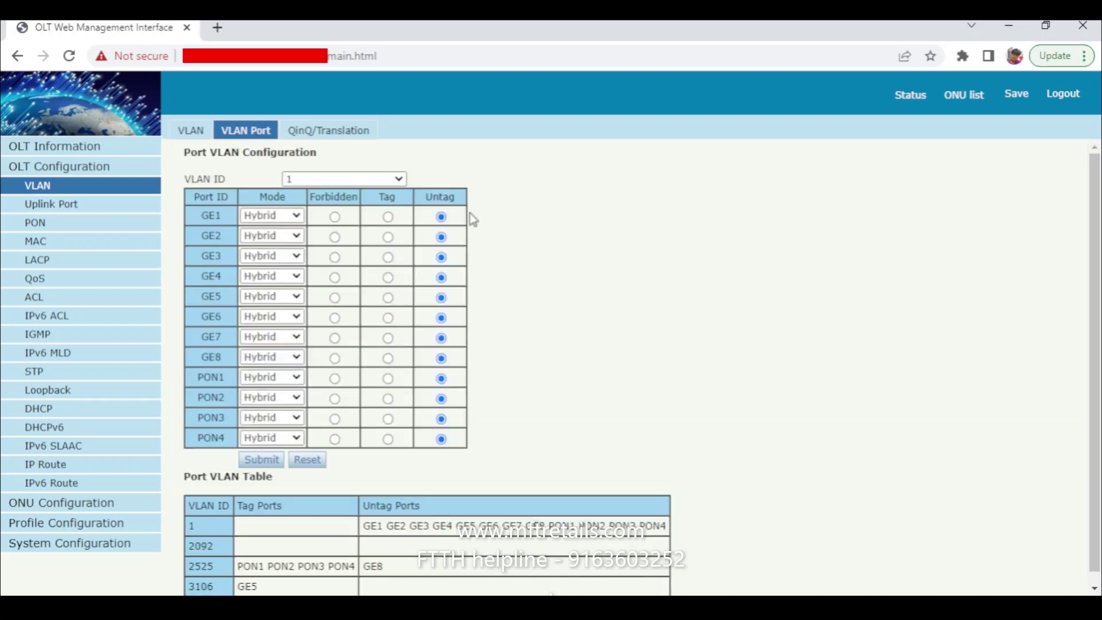
click(367, 180)
click(332, 224)
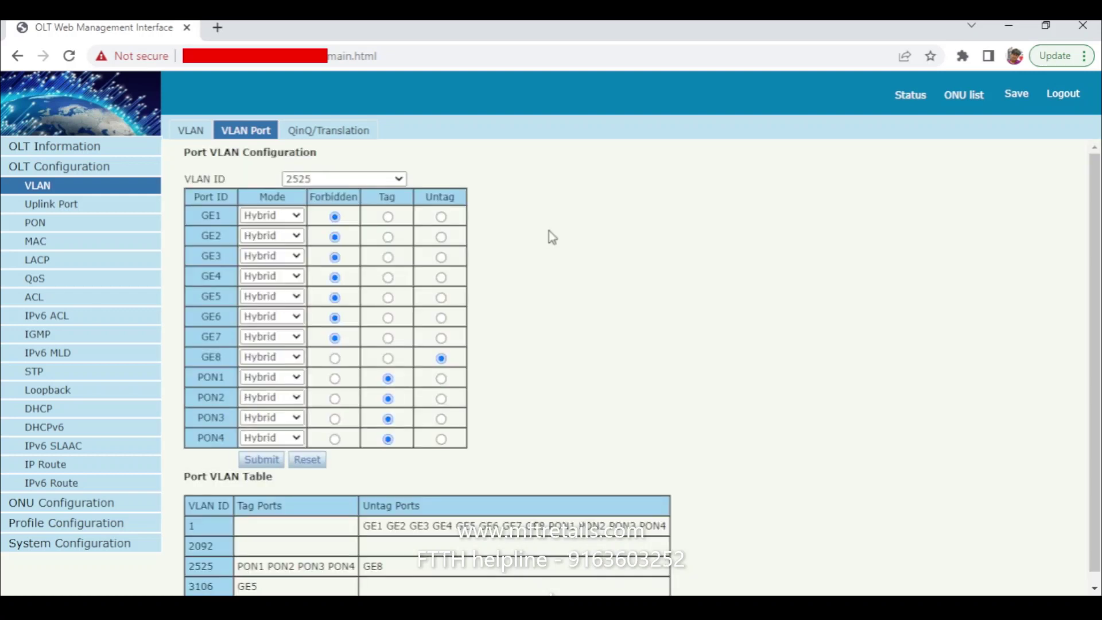
scroll(550, 233, down, 1)
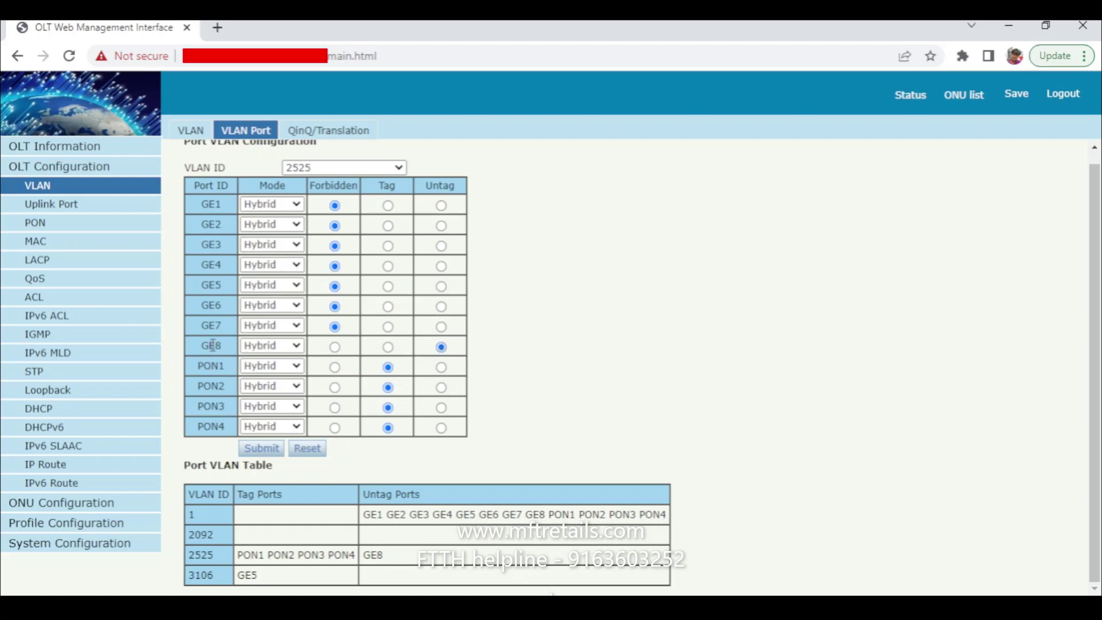
scroll(599, 244, up, 1)
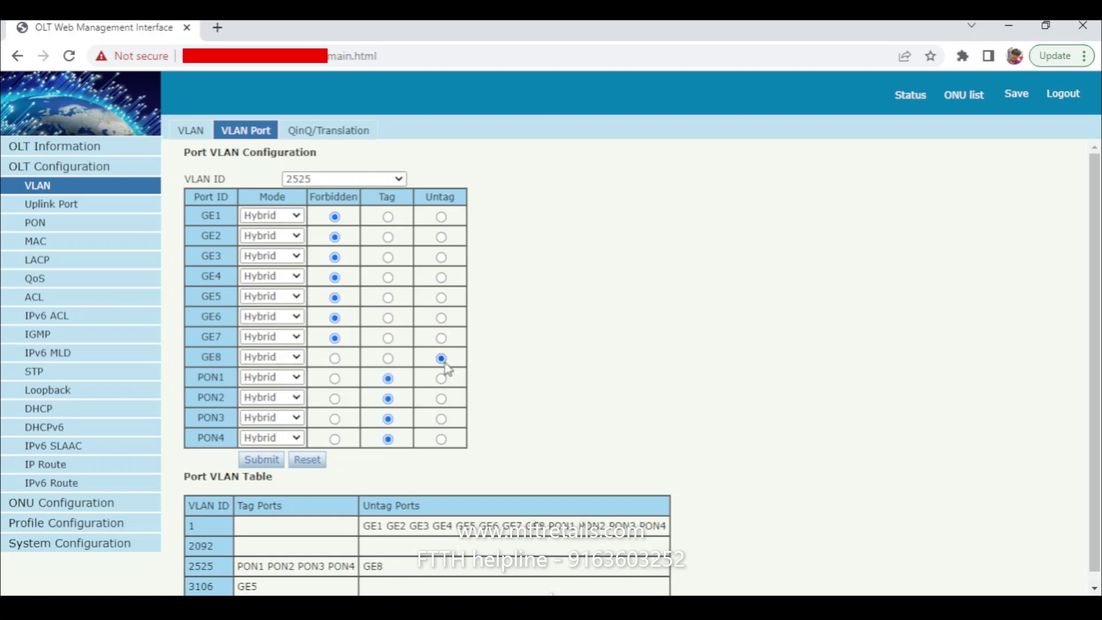
scroll(521, 373, down, 1)
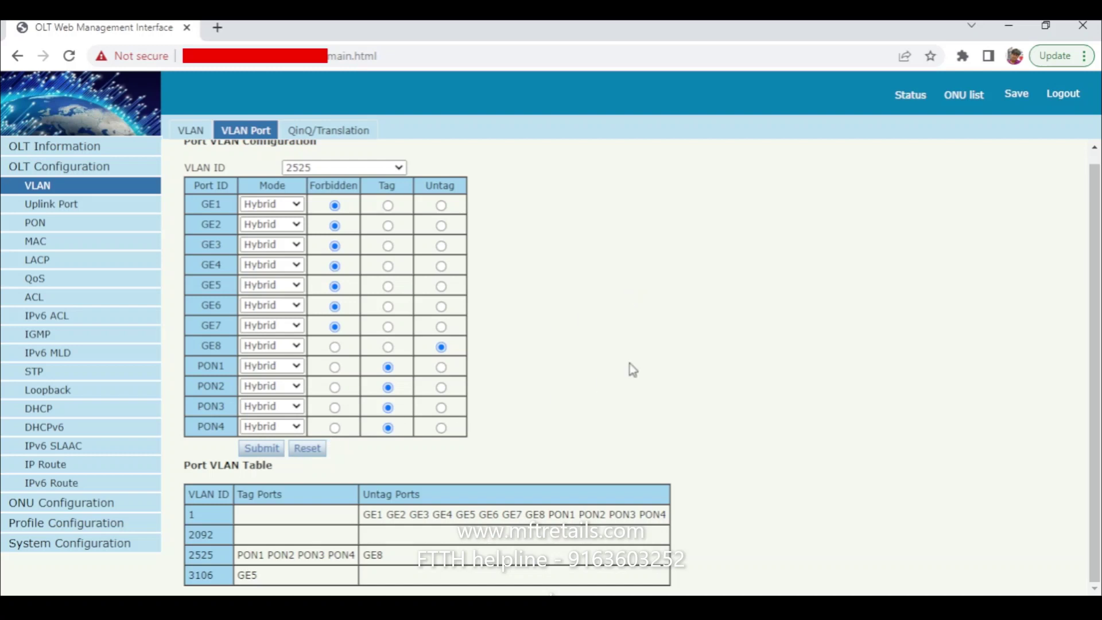
scroll(629, 363, up, 1)
scroll(633, 371, down, 1)
scroll(614, 357, up, 1)
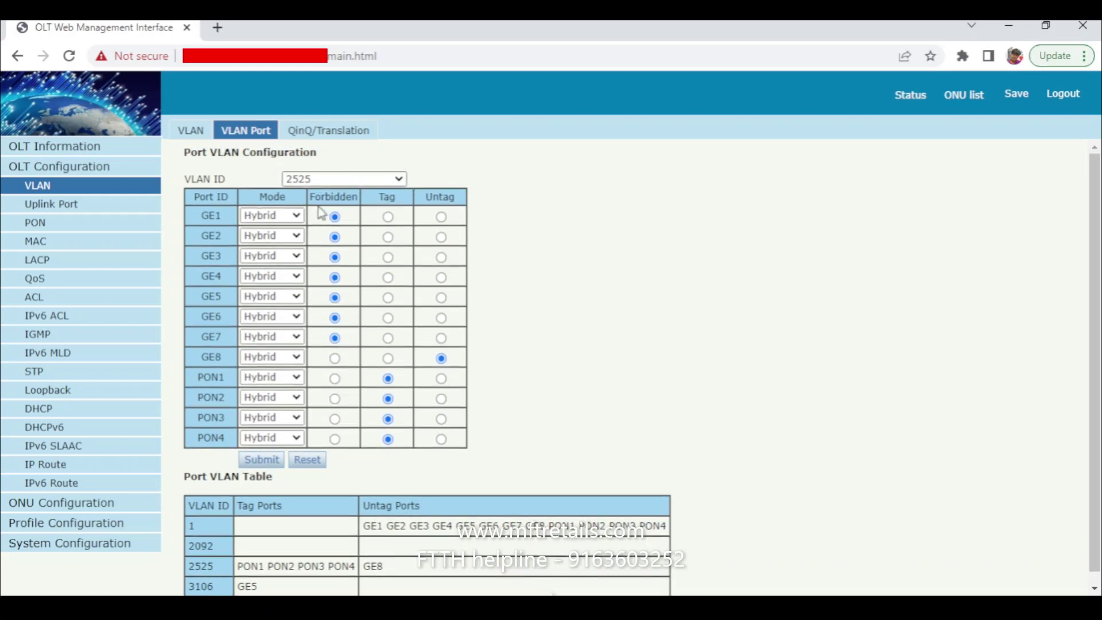
Compare the port settings of VLAN 1 with those of VLAN 2525, choosing Untag for GE8 in VLAN 2525
key(Down)
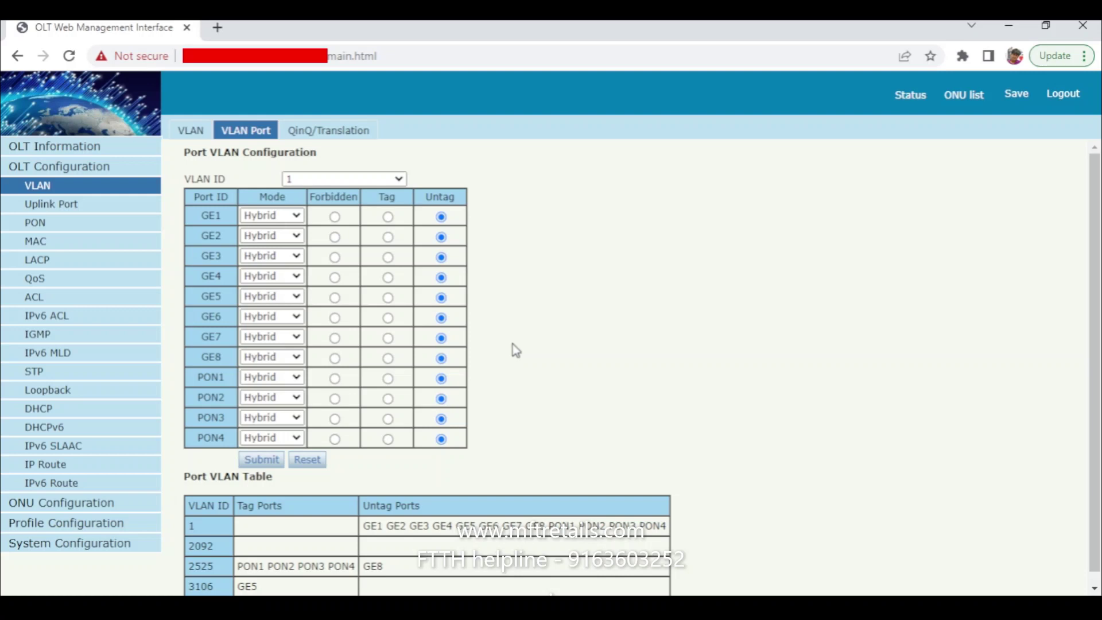
click(364, 179)
click(340, 227)
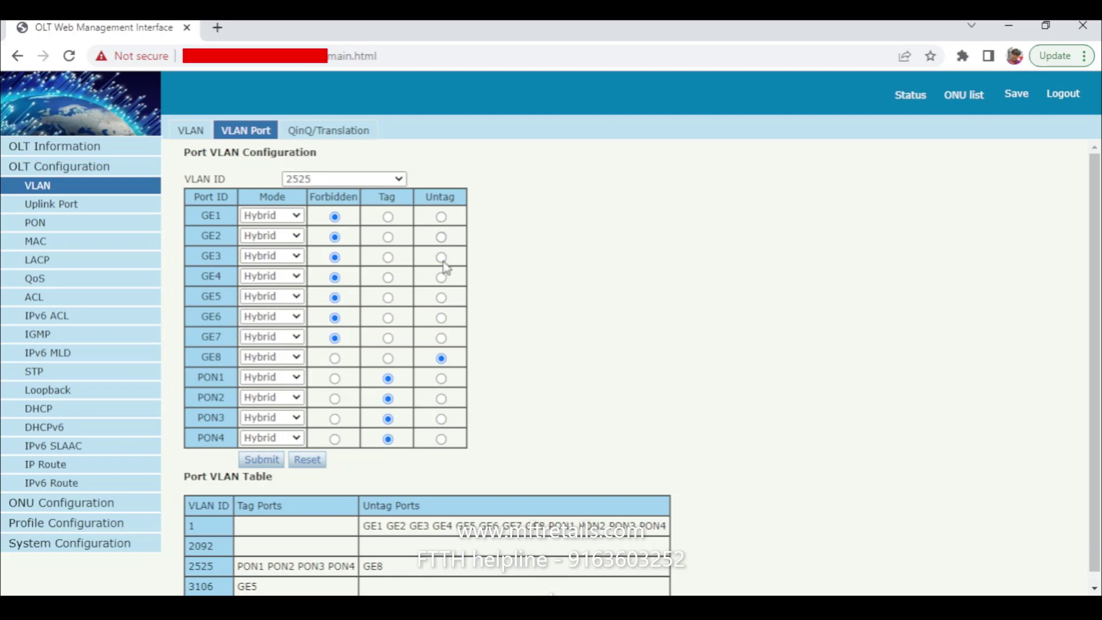
click(442, 359)
Choose the tag VLAN mode for Port1 of ONU EPON0/1:1 and open its PVID for entry
click(86, 509)
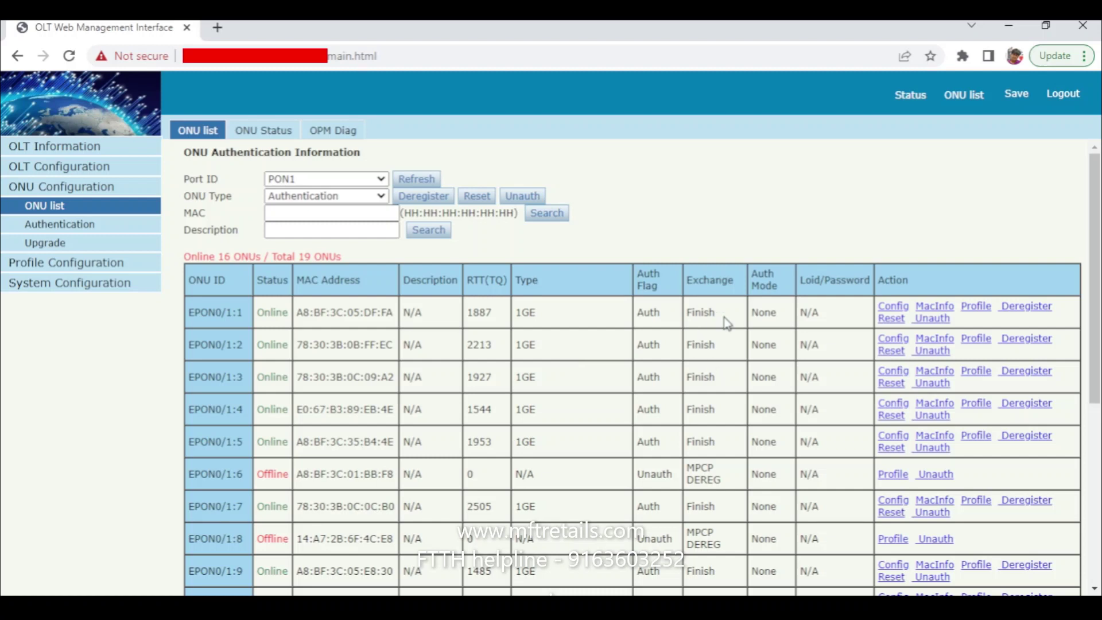
click(894, 308)
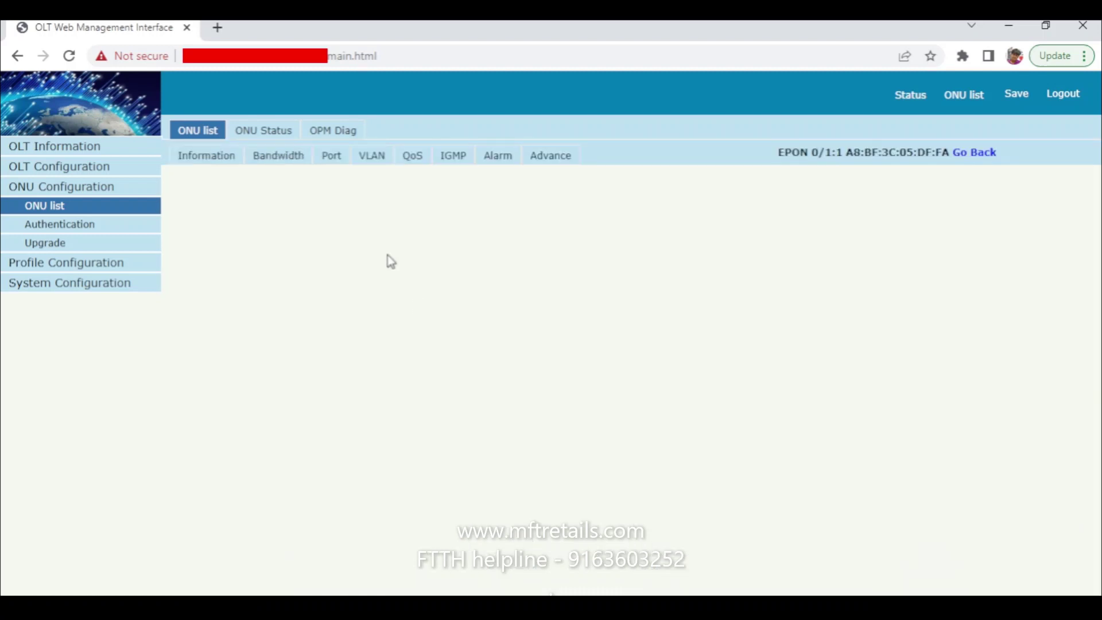
click(373, 156)
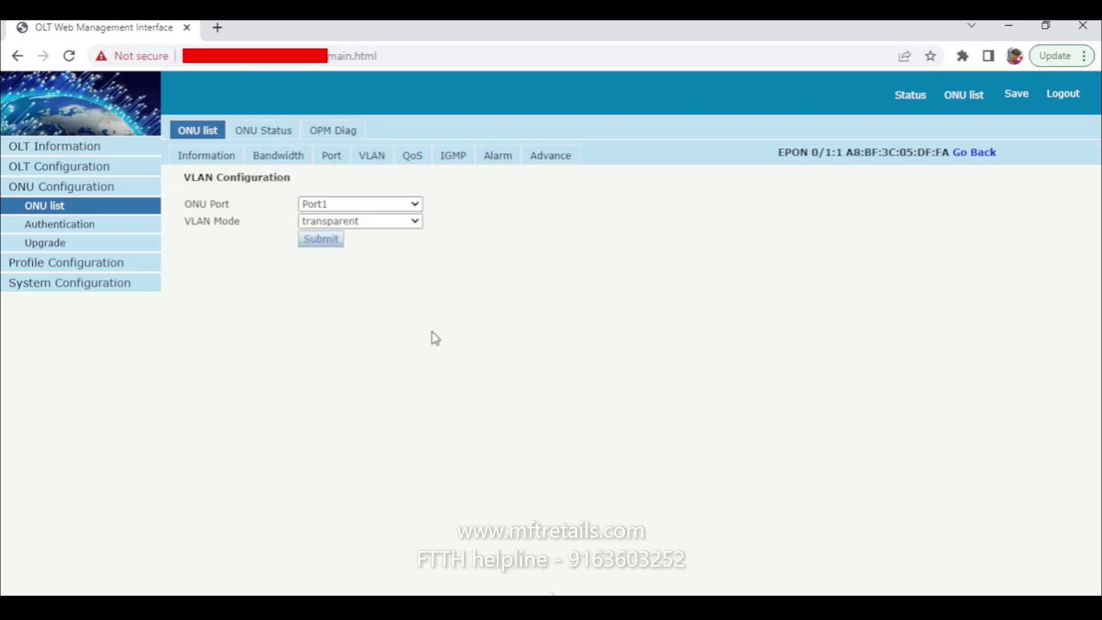
click(374, 222)
click(349, 251)
click(365, 236)
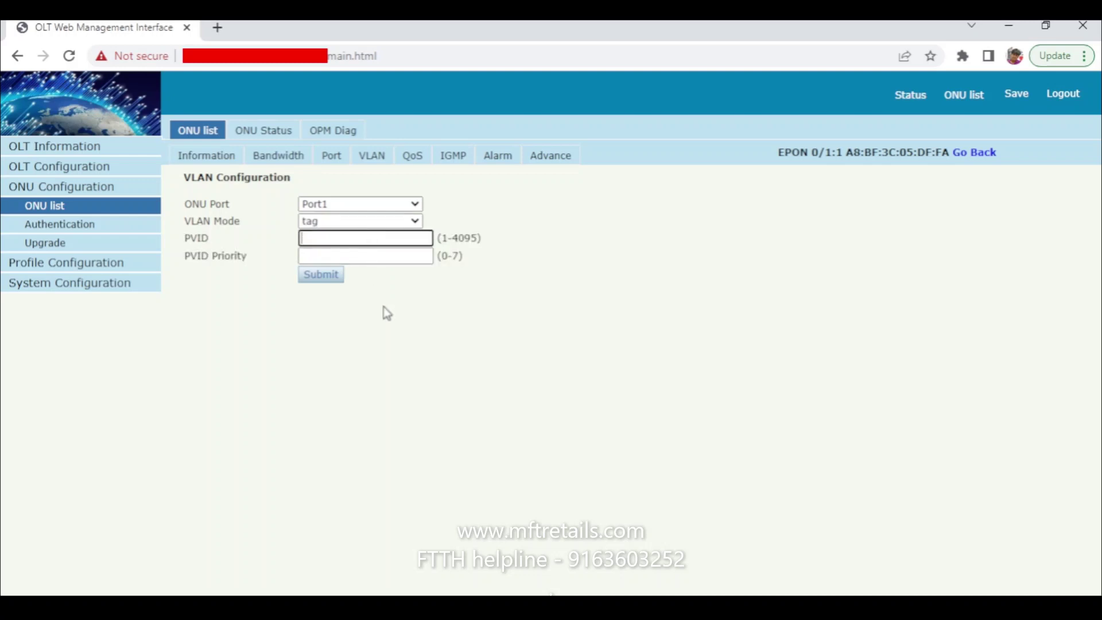
View the basic information of ONU EPON0/1:1 and return to the OLT's device information
click(208, 161)
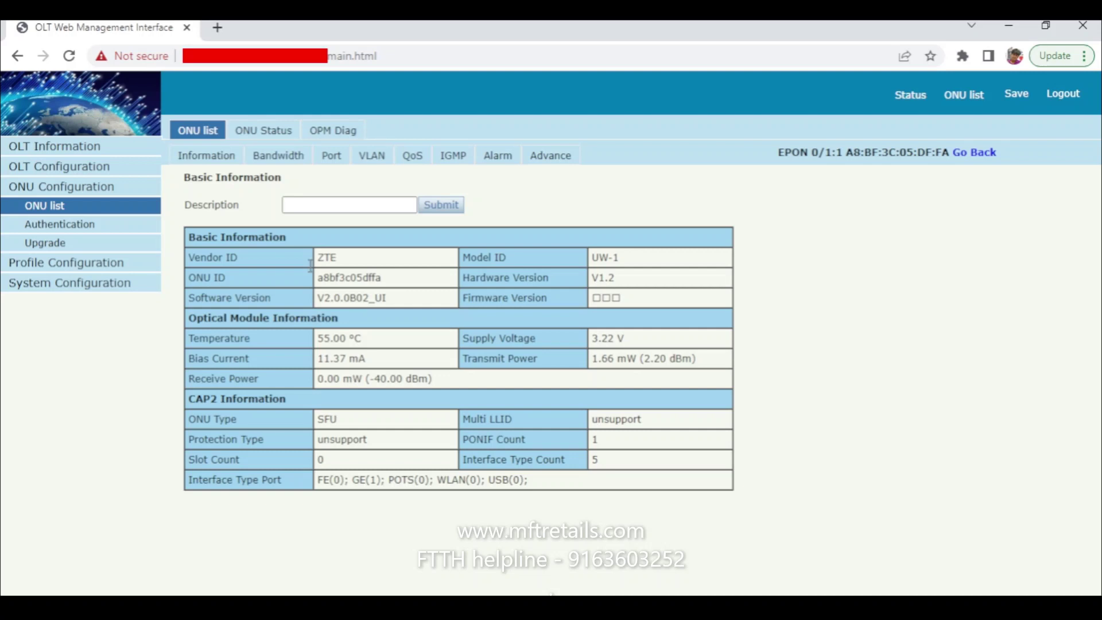
click(96, 151)
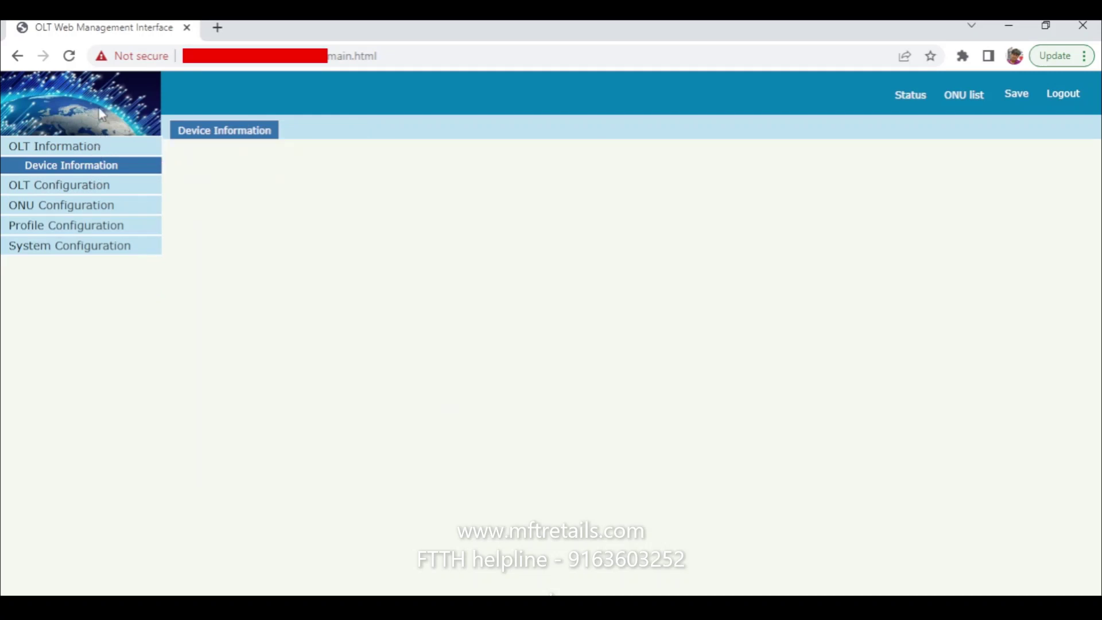